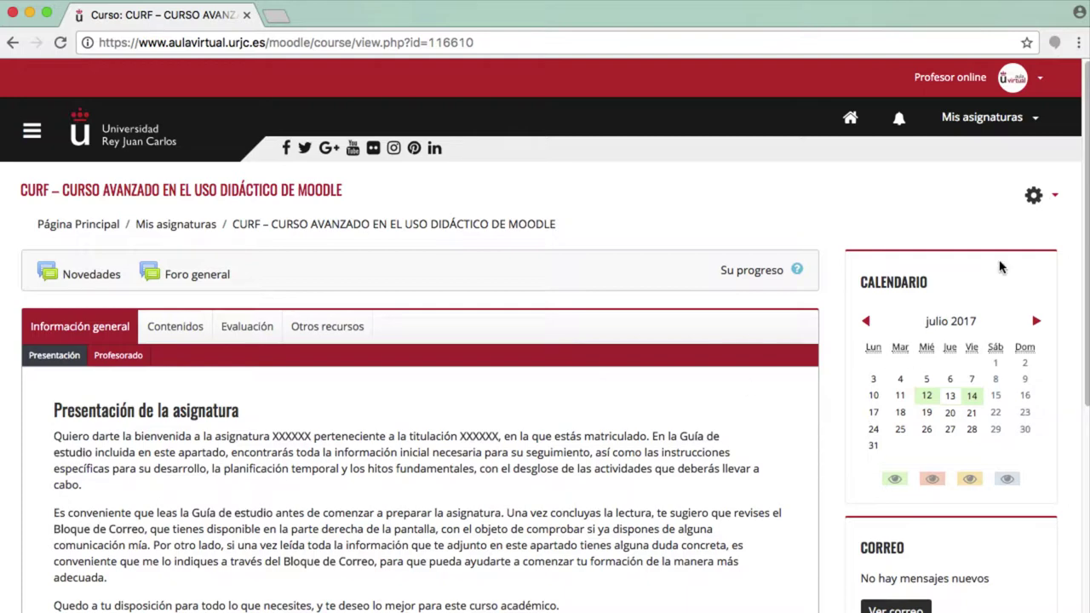
Open the questions of the course's question bank and choose the category Por defecto en PLANTILLA_ASIG_TABS_ONLINE
{"action": "left_click", "coordinate": [1033, 203]}
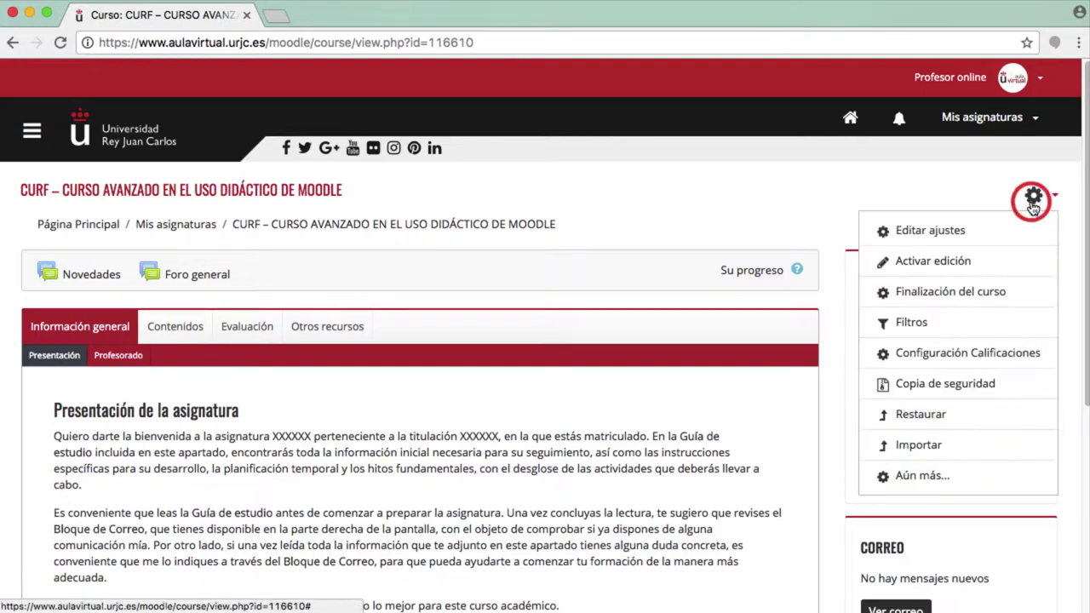
{"action": "left_click", "coordinate": [918, 477]}
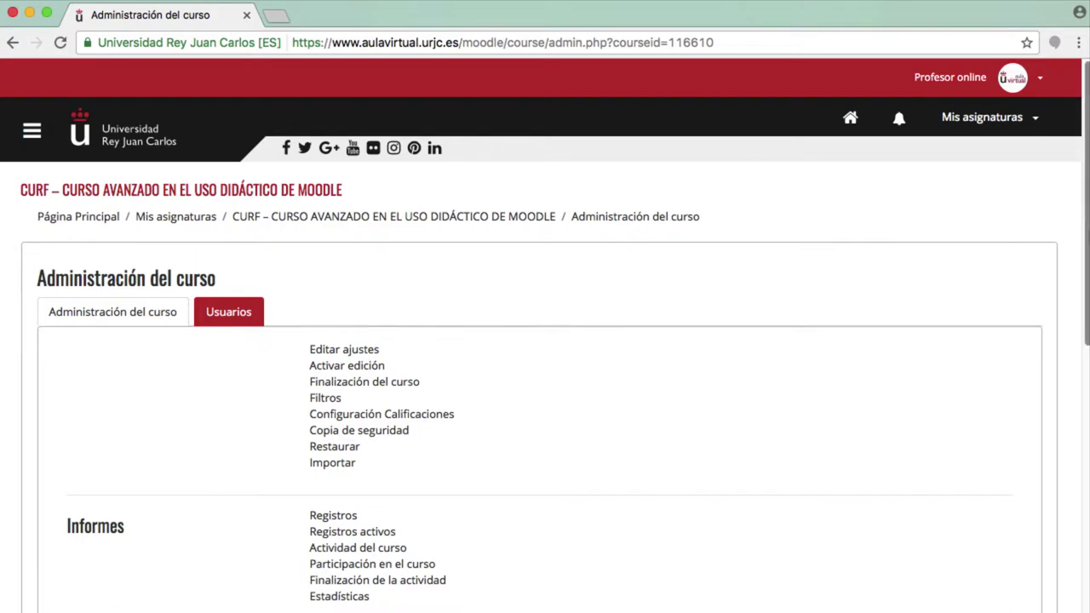
{"action": "left_click_drag", "start_coordinate": [1086, 247], "coordinate": [1083, 397]}
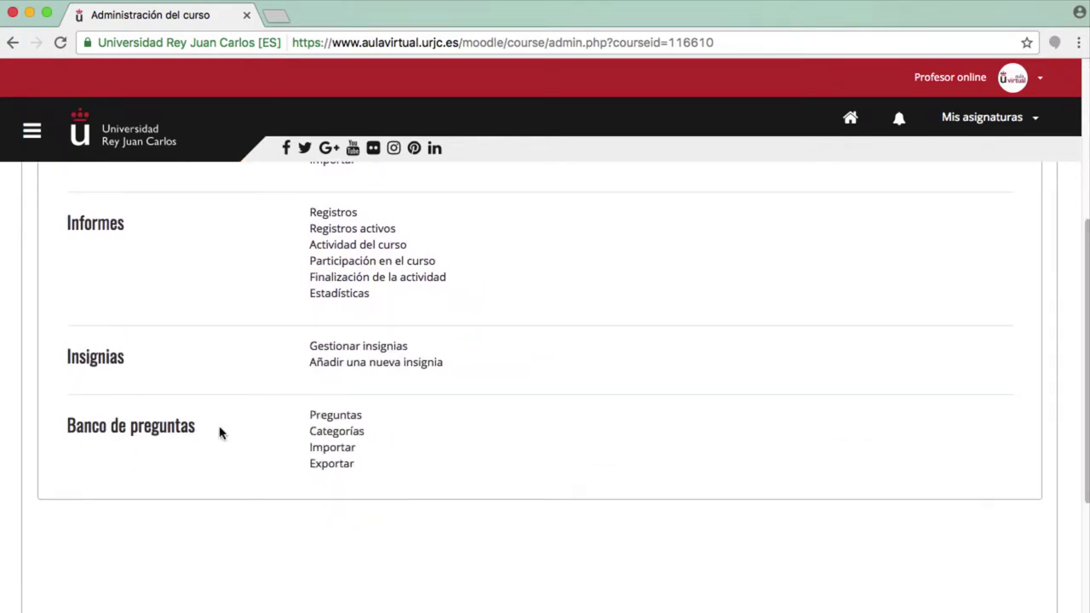
{"action": "left_click", "coordinate": [328, 416]}
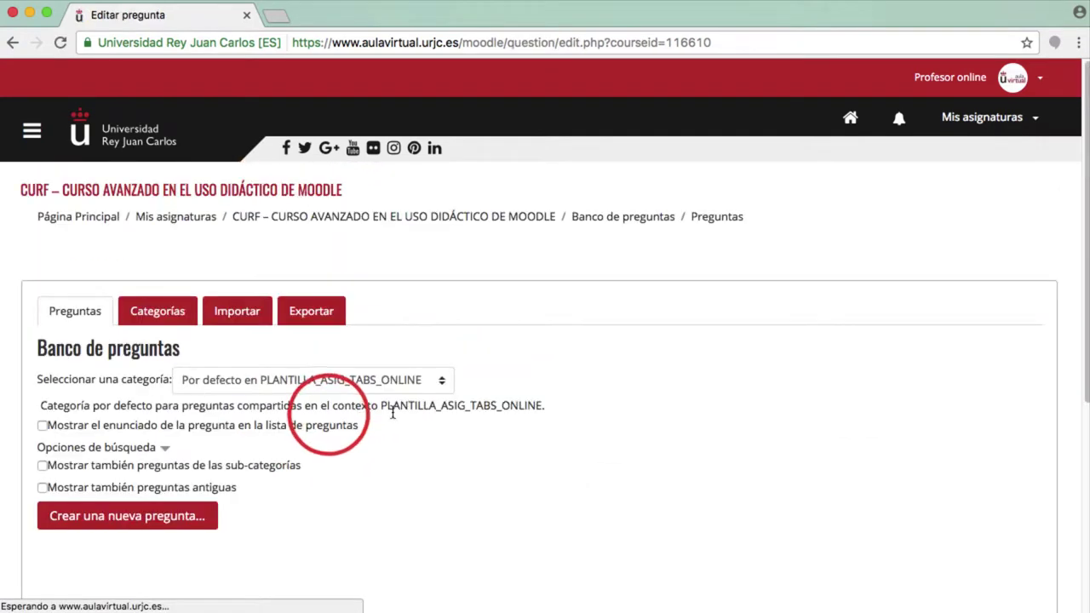
{"action": "left_click", "coordinate": [351, 384]}
{"action": "left_click", "coordinate": [351, 380]}
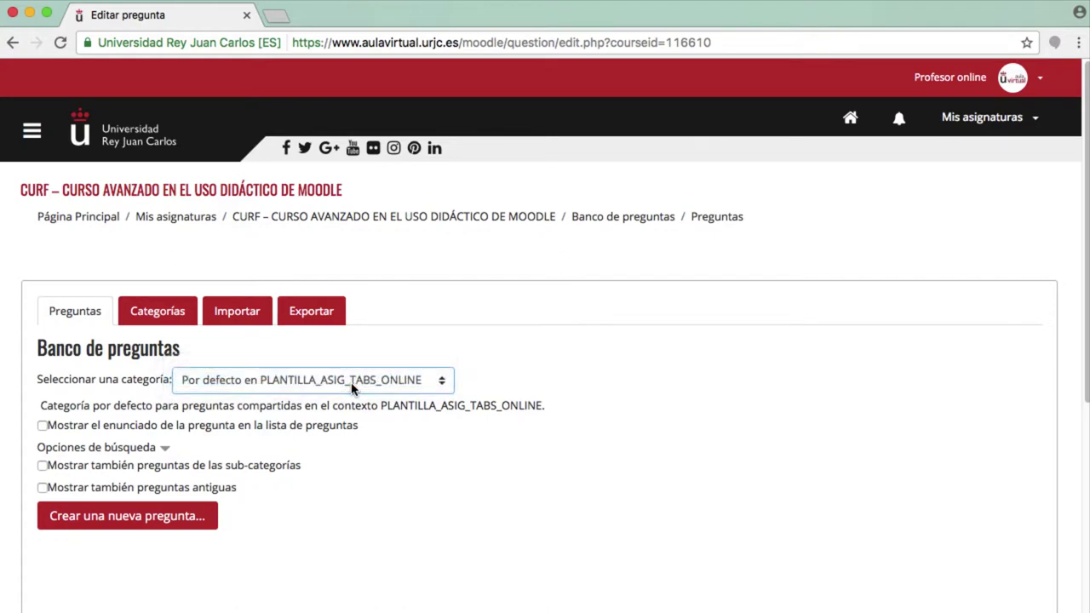
Create a new question of the type Arrastrar y soltar sobre una imagen
{"action": "left_click", "coordinate": [166, 520]}
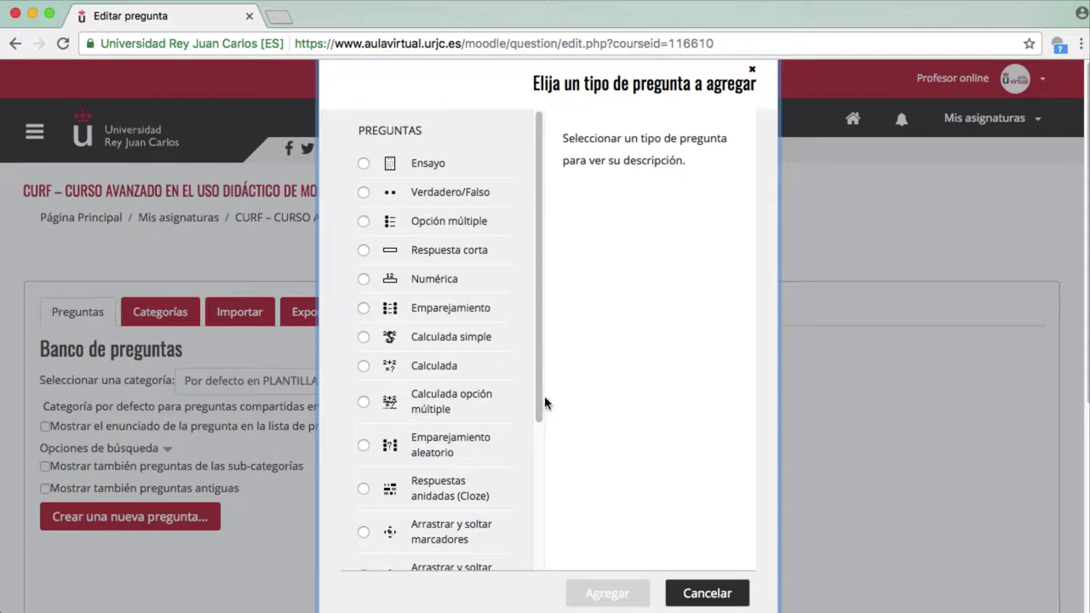
{"action": "scroll", "coordinate": [539, 409], "scroll_direction": "down", "scroll_amount": 1}
{"action": "left_click_drag", "start_coordinate": [539, 409], "coordinate": [545, 534]}
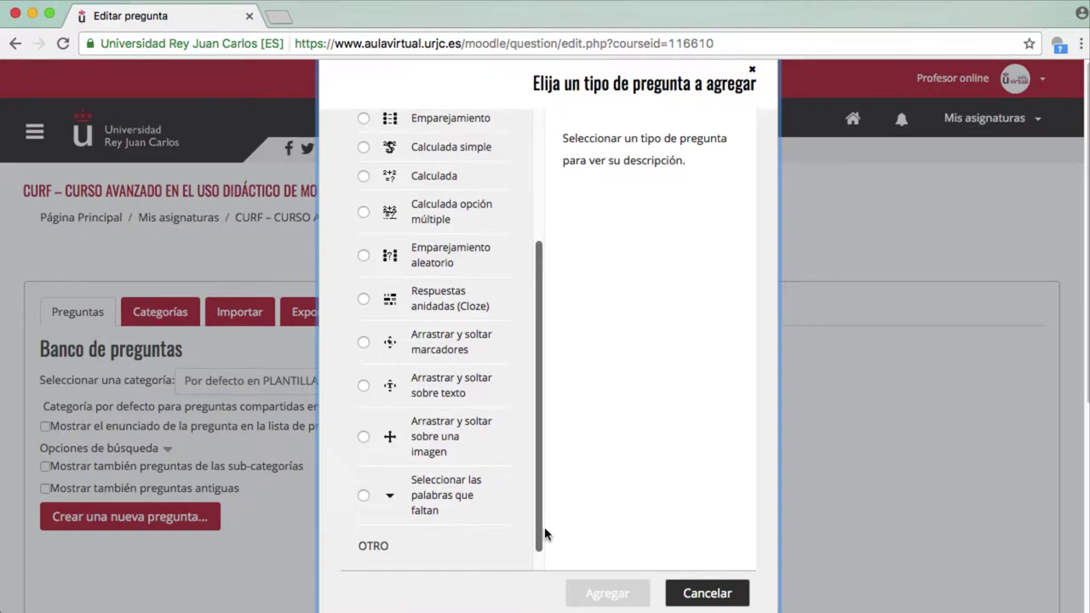
{"action": "left_click", "coordinate": [364, 436]}
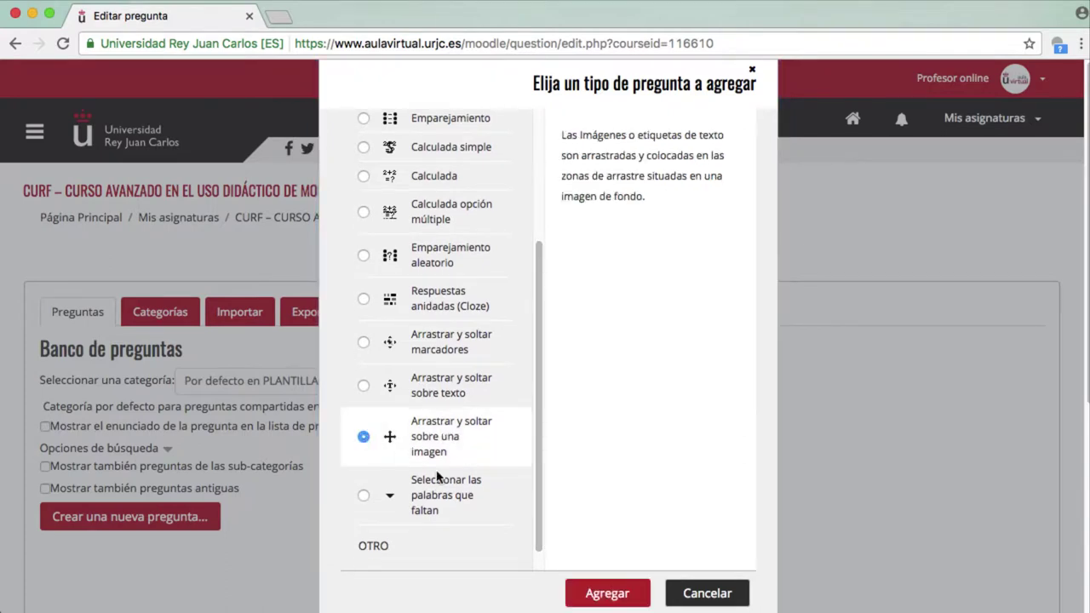
{"action": "left_click", "coordinate": [600, 591]}
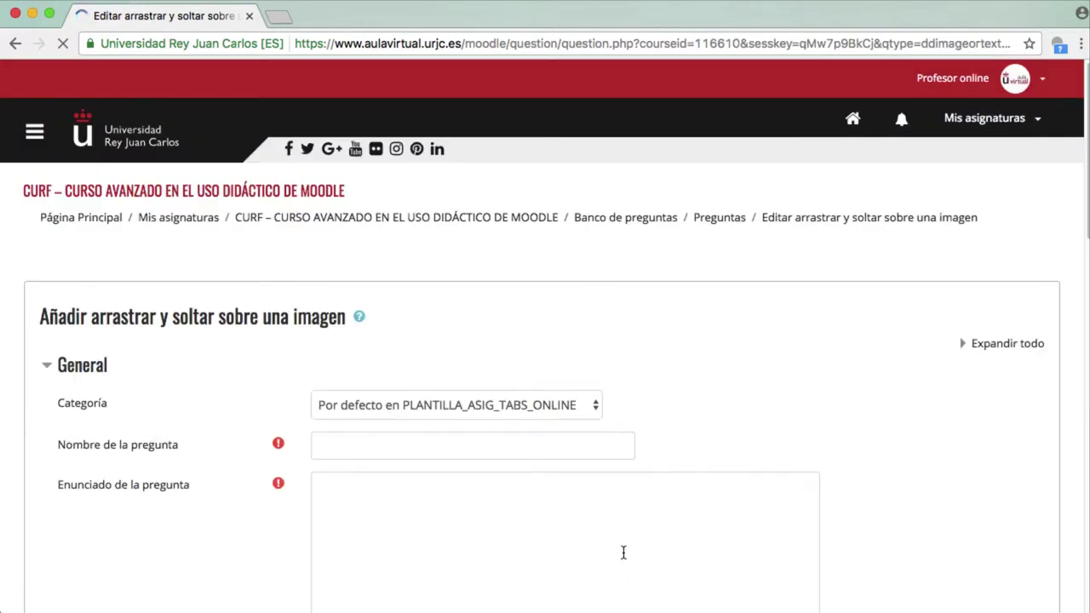
Keep the default category, name the question Pregunta 13 and enter the question text "Arrastra en la imagen los marcadores donde correspondan"
{"action": "left_click", "coordinate": [509, 407]}
{"action": "left_click", "coordinate": [508, 403]}
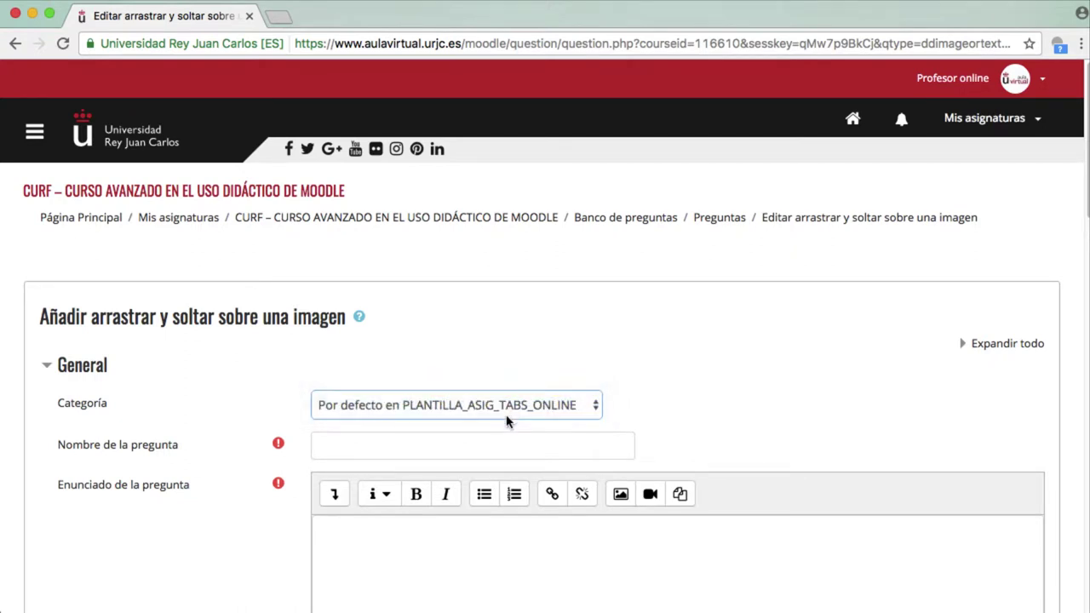
{"action": "left_click", "coordinate": [502, 442]}
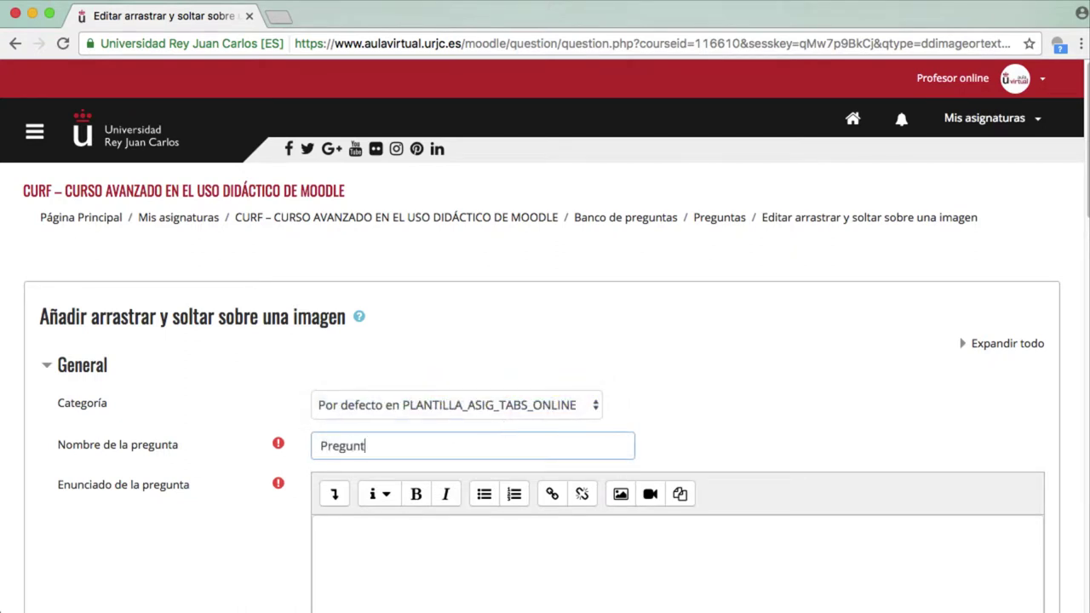
{"action": "left_click", "coordinate": [501, 545]}
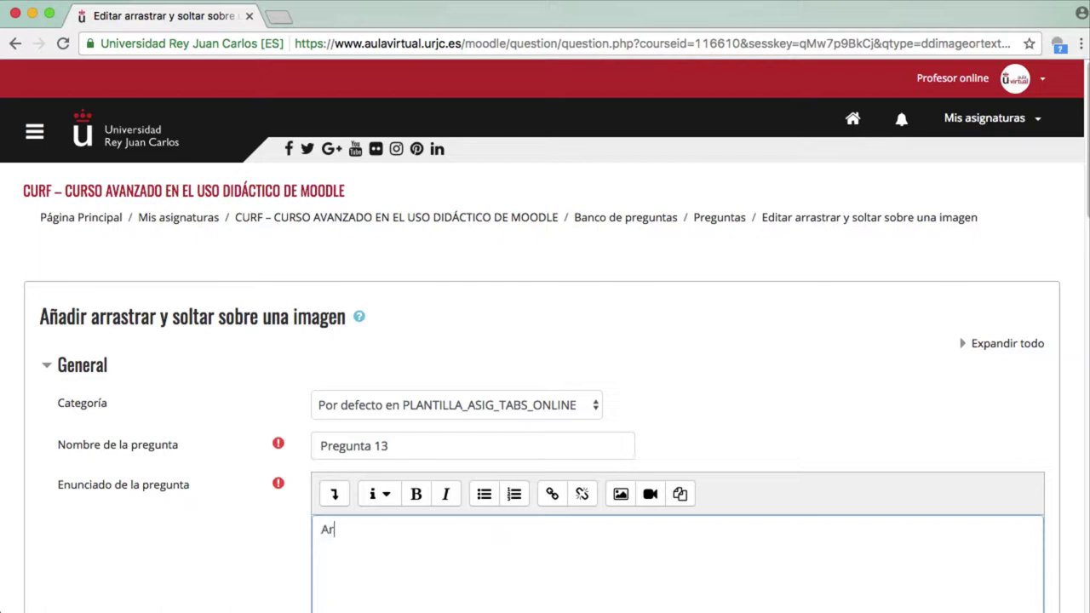
{"action": "type", "text": "Arrastra en la imagen los marcadores donde correspondan"}
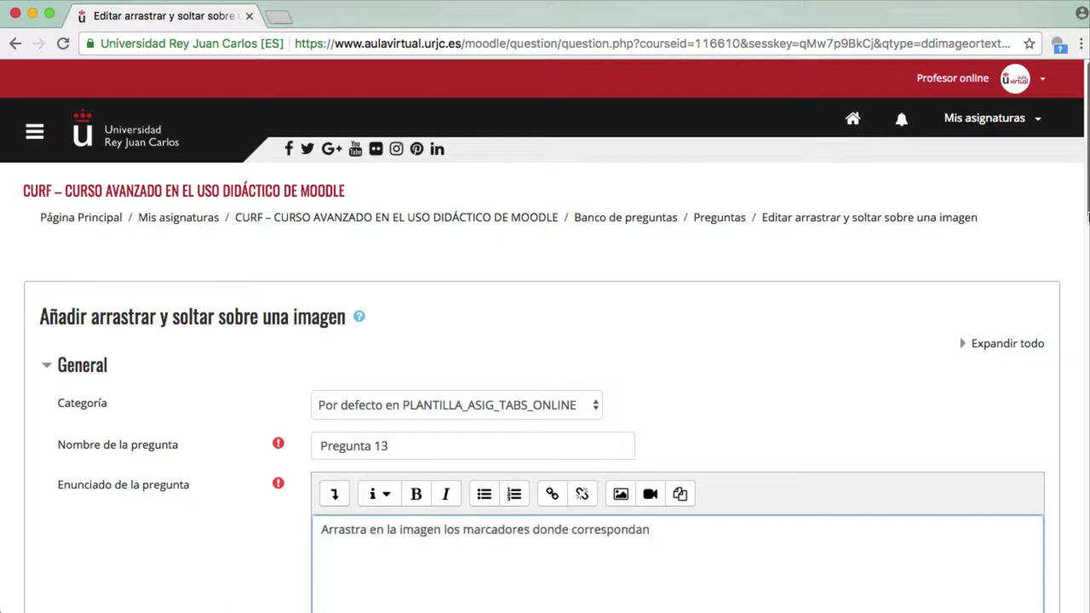
Enter the general feedback "Como ventajas podrías decir: Moodle facilita la docencia online y el modelo de aprendizaje de los alumnos a distancia."
{"action": "scroll", "coordinate": [545, 383], "scroll_direction": "down", "scroll_amount": 3}
{"action": "left_click_drag", "start_coordinate": [1088, 247], "coordinate": [1088, 392]}
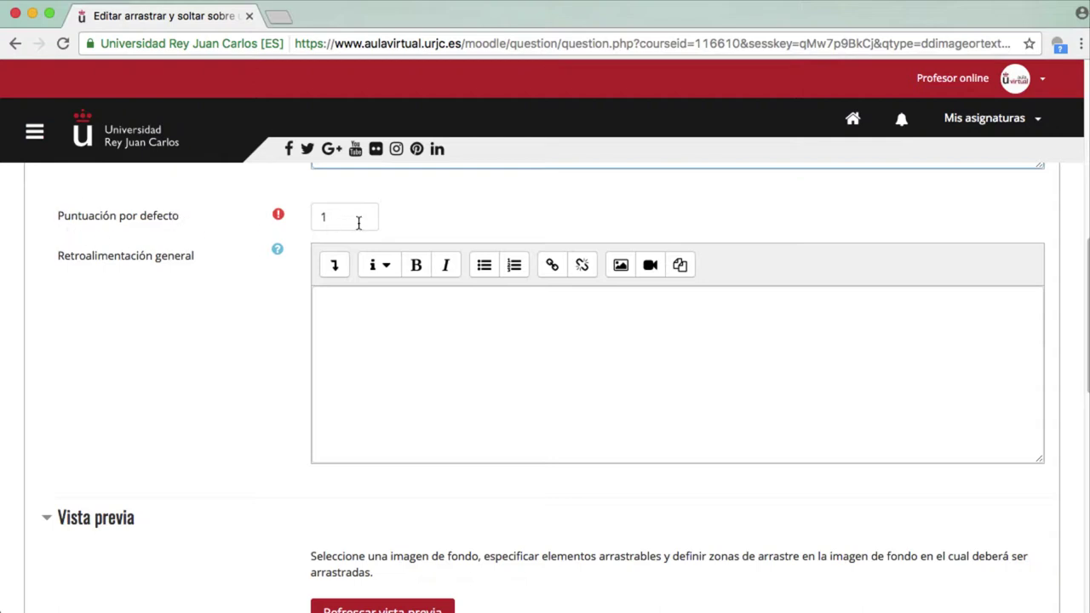
{"action": "left_click", "coordinate": [362, 371]}
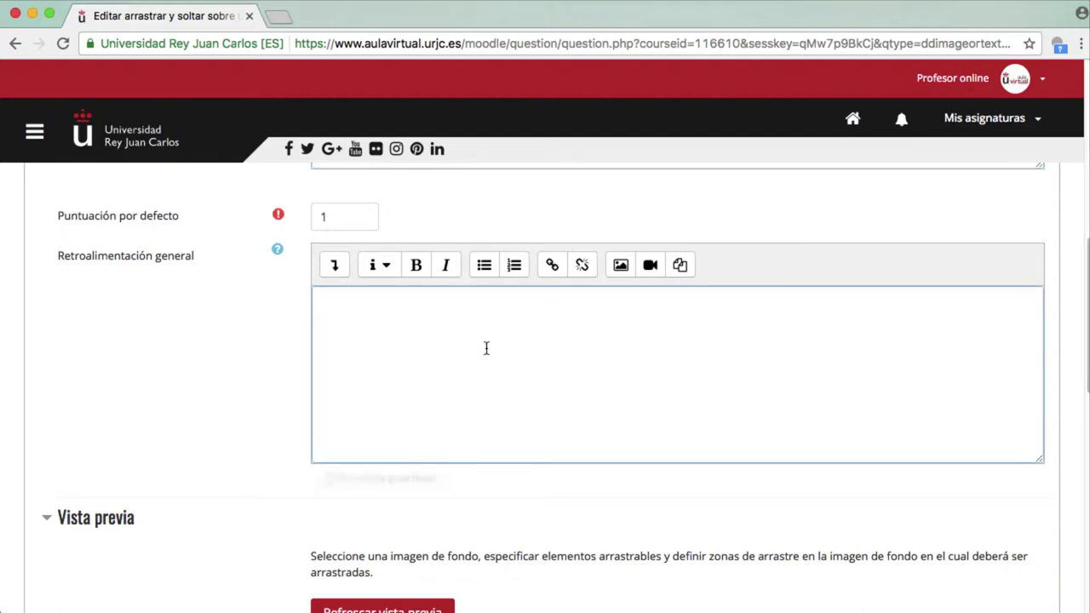
{"action": "type", "text": "Como"}
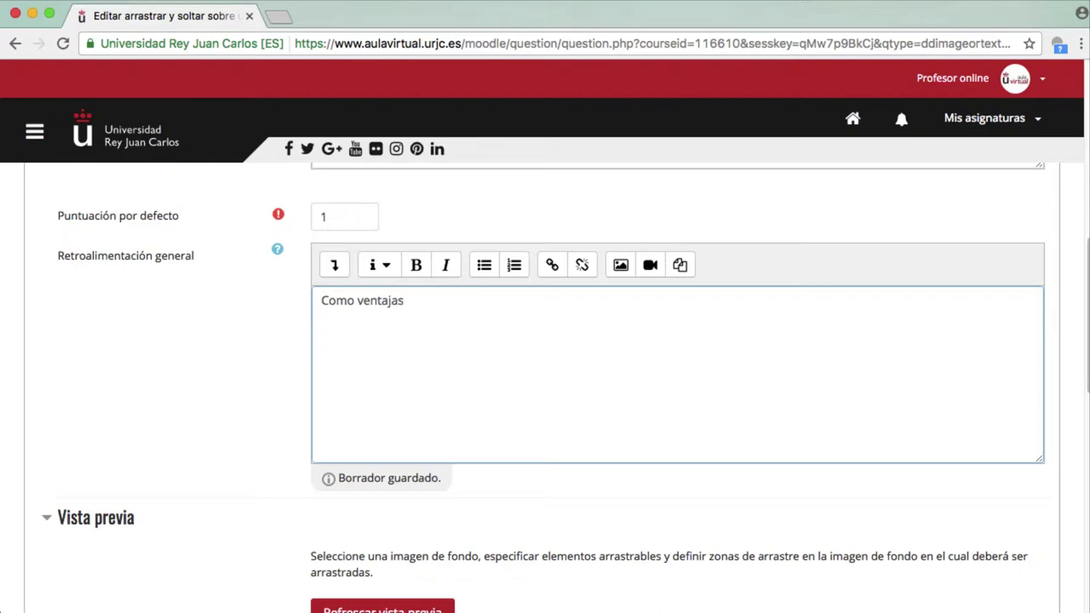
{"action": "type", "text": "ventajas p"}
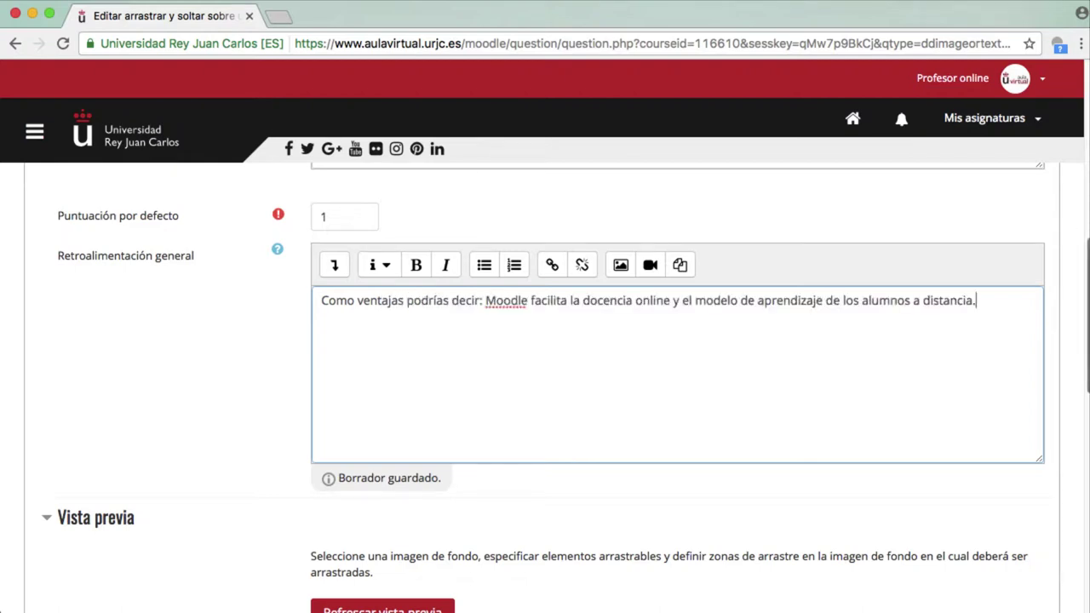
Upload the file logoURJConline-cuadrado.jpg from the computer as the question's background image
{"action": "scroll", "coordinate": [545, 384], "scroll_direction": "down", "scroll_amount": 3}
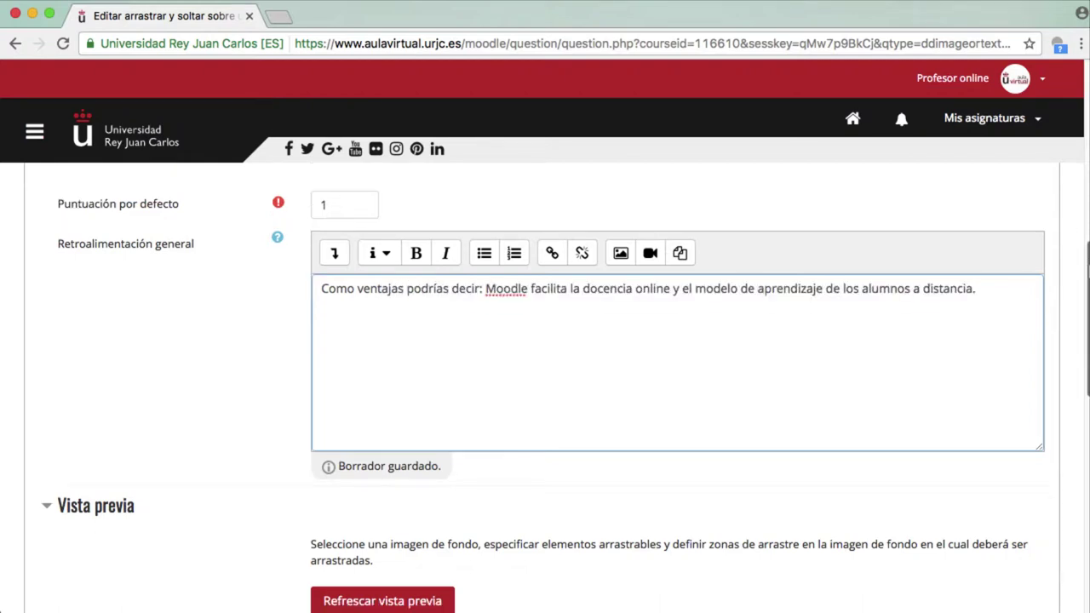
{"action": "scroll", "coordinate": [546, 383], "scroll_direction": "down", "scroll_amount": 5}
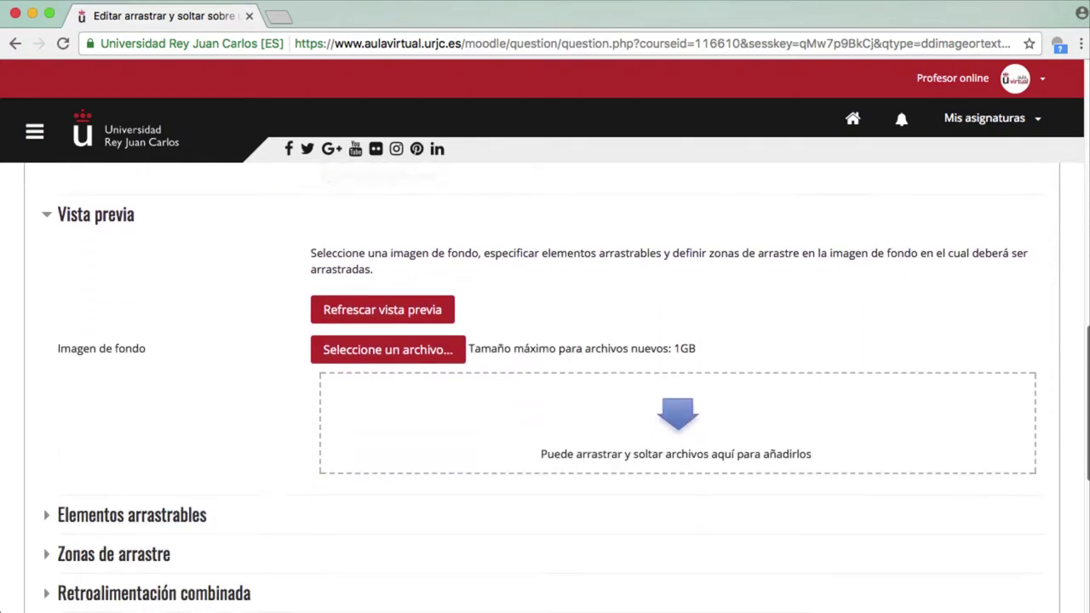
{"action": "left_click", "coordinate": [429, 344]}
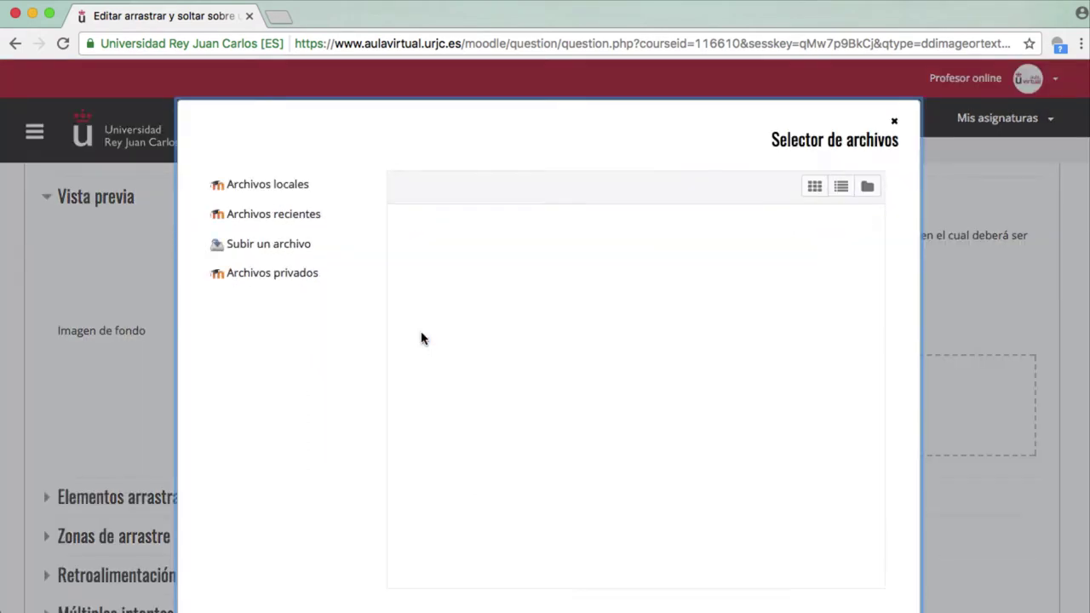
{"action": "left_click", "coordinate": [298, 249]}
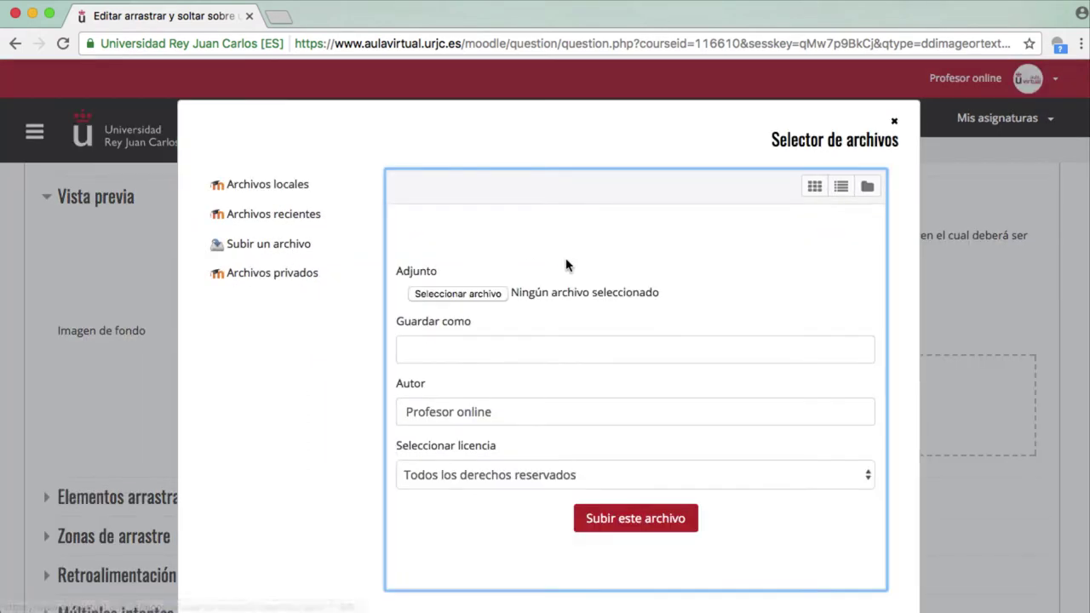
{"action": "left_click", "coordinate": [489, 294]}
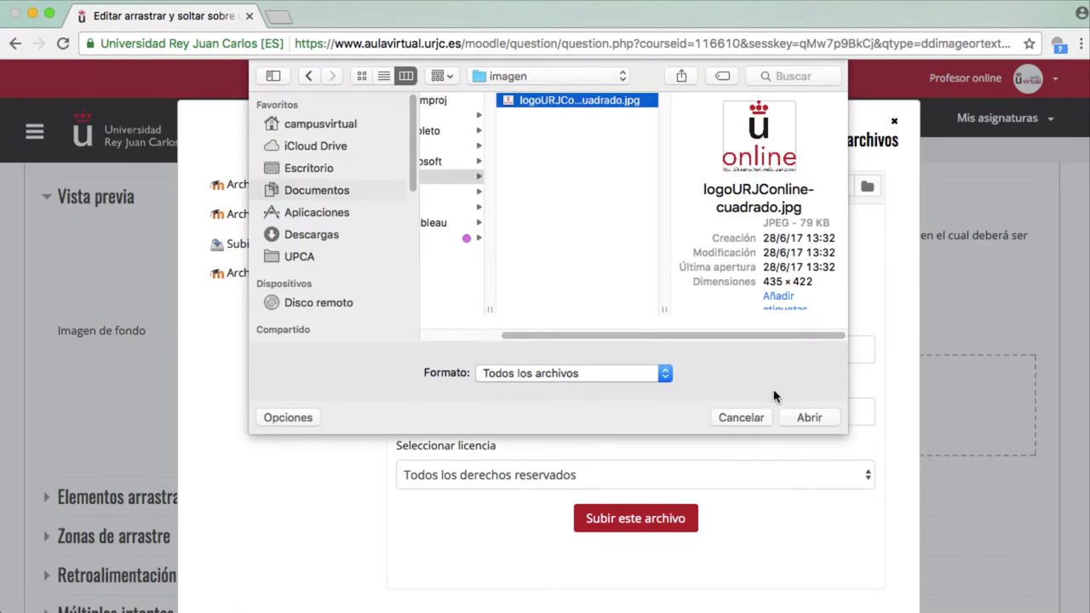
{"action": "left_click", "coordinate": [807, 418]}
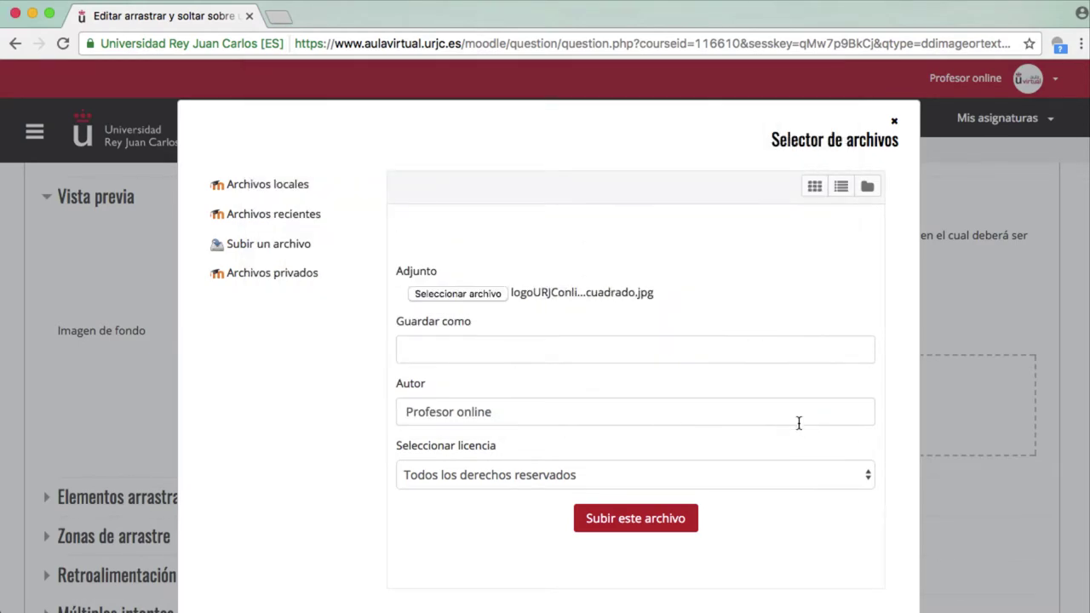
{"action": "left_click", "coordinate": [653, 517]}
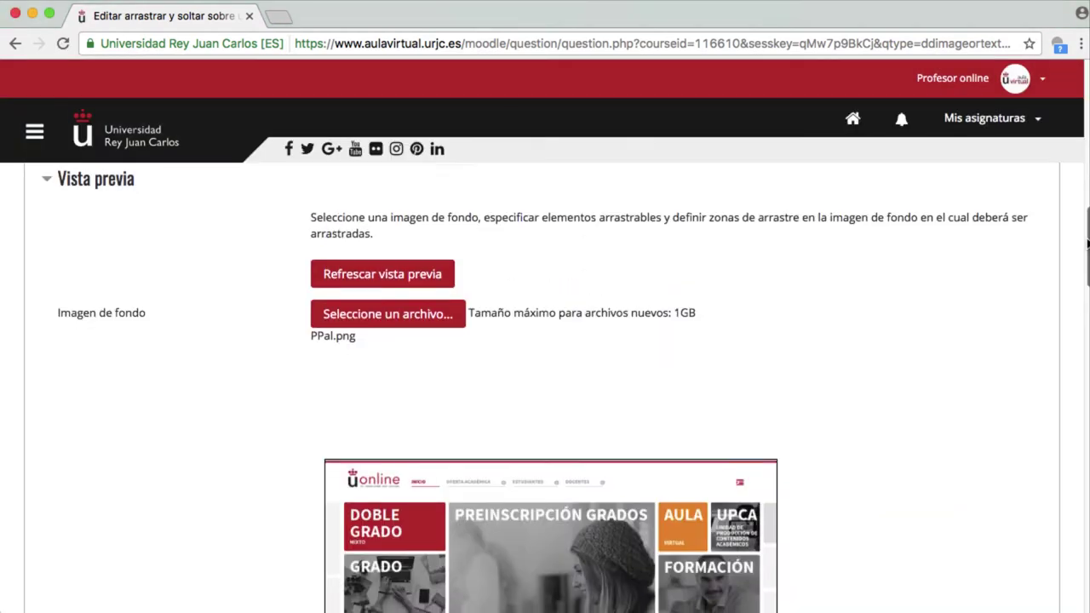
Give draggable item 1 the text "Información sobre los MOOCs" and assign it to group 1
{"action": "left_click_drag", "start_coordinate": [1087, 244], "coordinate": [1086, 350]}
{"action": "left_click", "coordinate": [397, 295]}
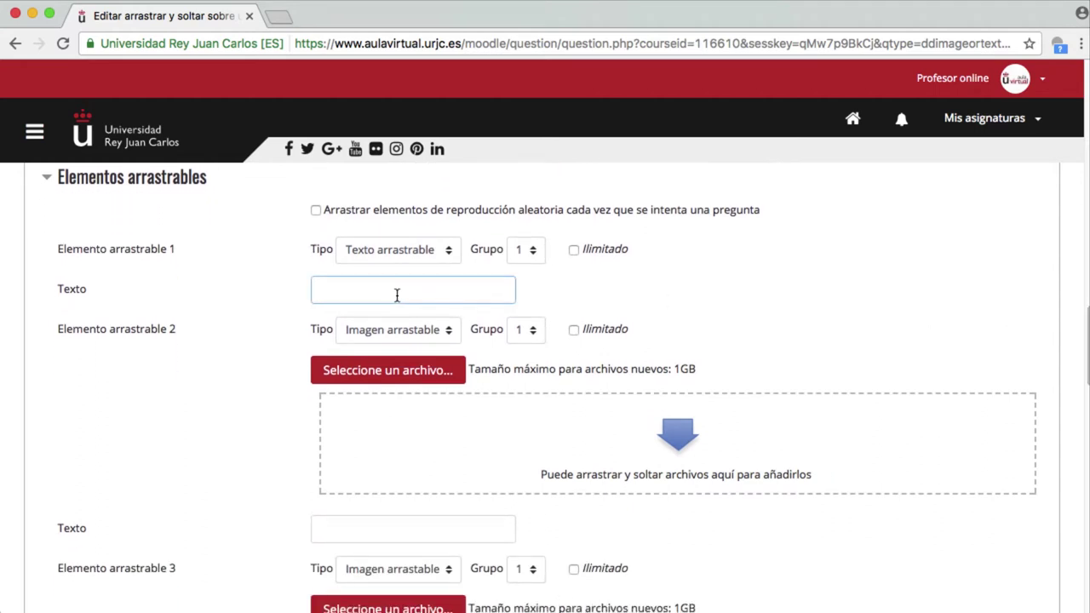
{"action": "type", "text": "Información sobre los MOOCs"}
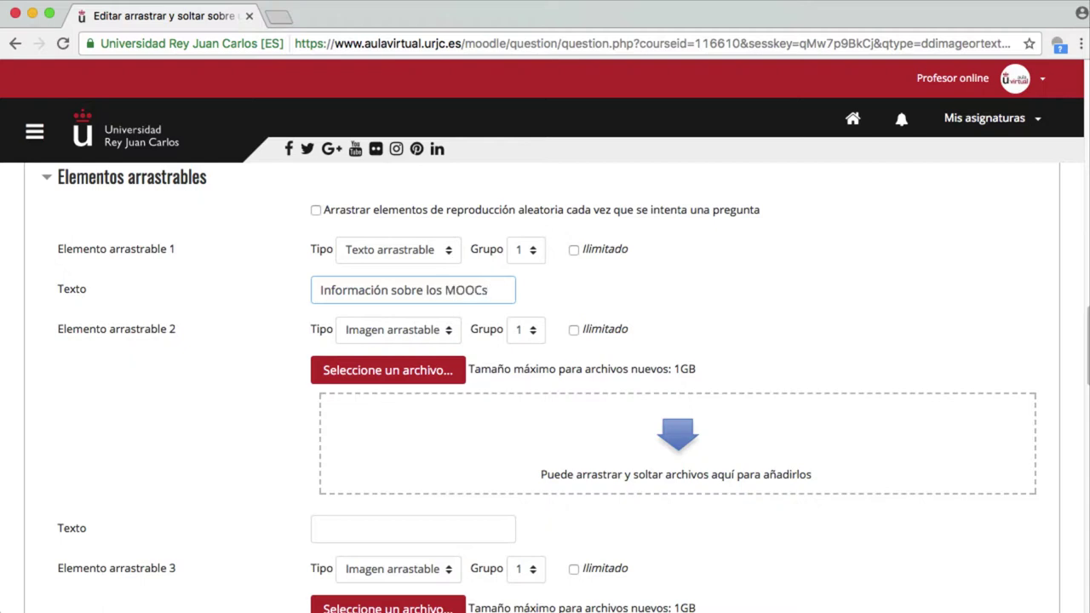
{"action": "left_click", "coordinate": [525, 250]}
{"action": "left_click", "coordinate": [525, 249]}
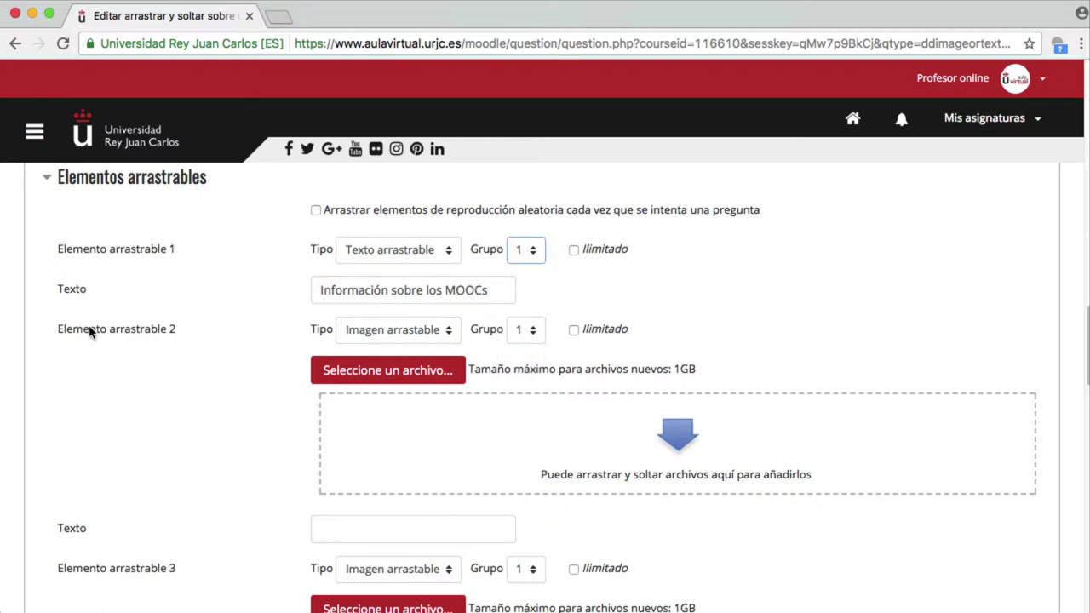
Set draggable item 2 to Texto arrastrable in group 2 with the text "Grabar un vídeo presentación de tu asignatura"
{"action": "left_click_drag", "start_coordinate": [73, 330], "coordinate": [177, 330]}
{"action": "left_click", "coordinate": [399, 330]}
{"action": "left_click", "coordinate": [393, 344]}
{"action": "left_click", "coordinate": [526, 329]}
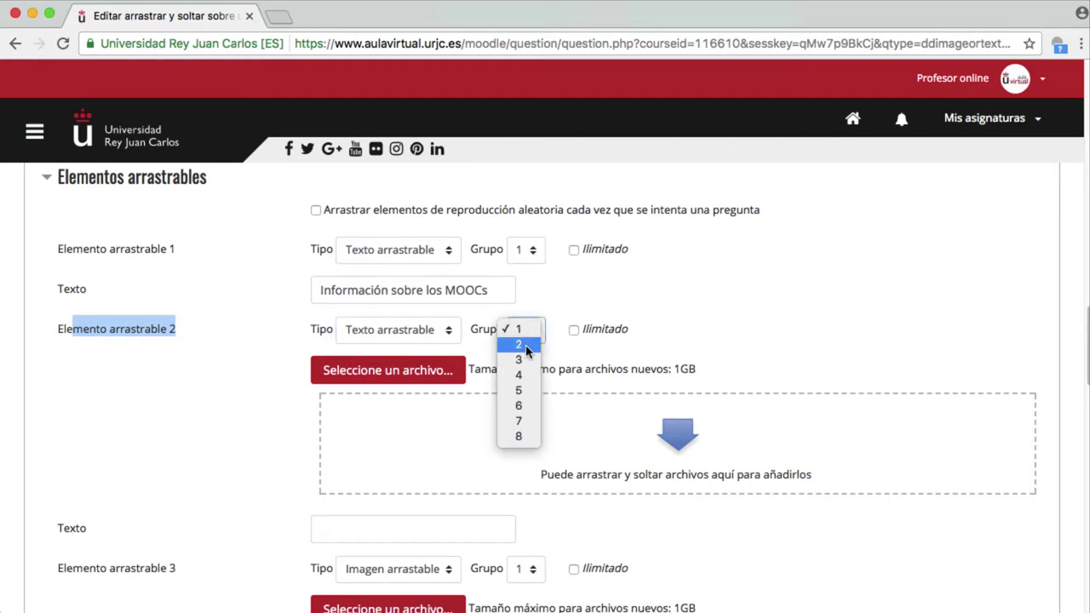
{"action": "left_click", "coordinate": [519, 345]}
{"action": "left_click", "coordinate": [422, 528]}
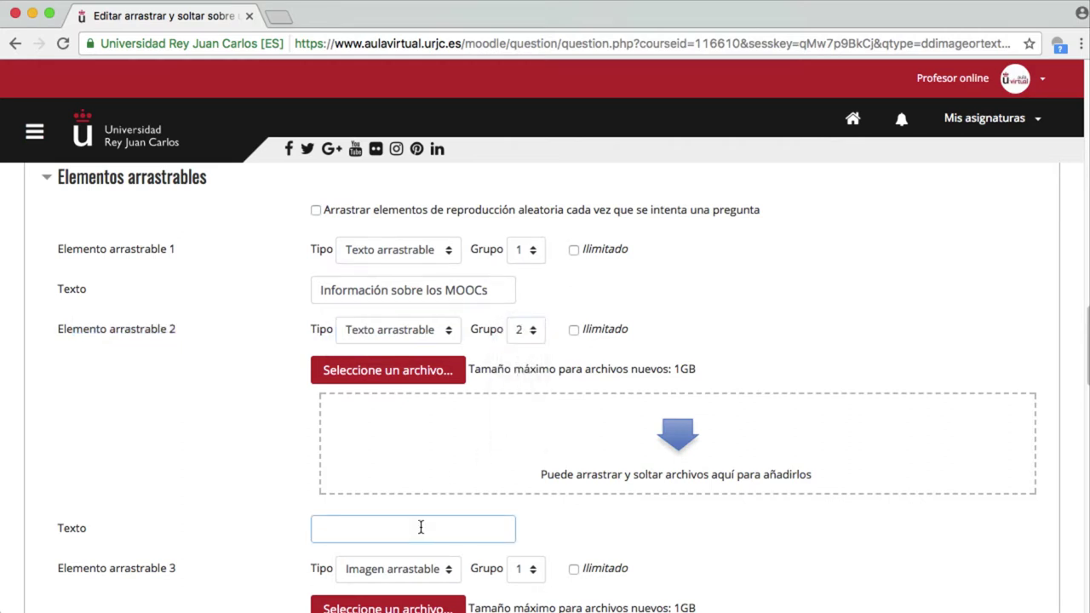
{"action": "type", "text": "Grabar u"}
{"action": "type", "text": "n vídeo presentación de tu asig"}
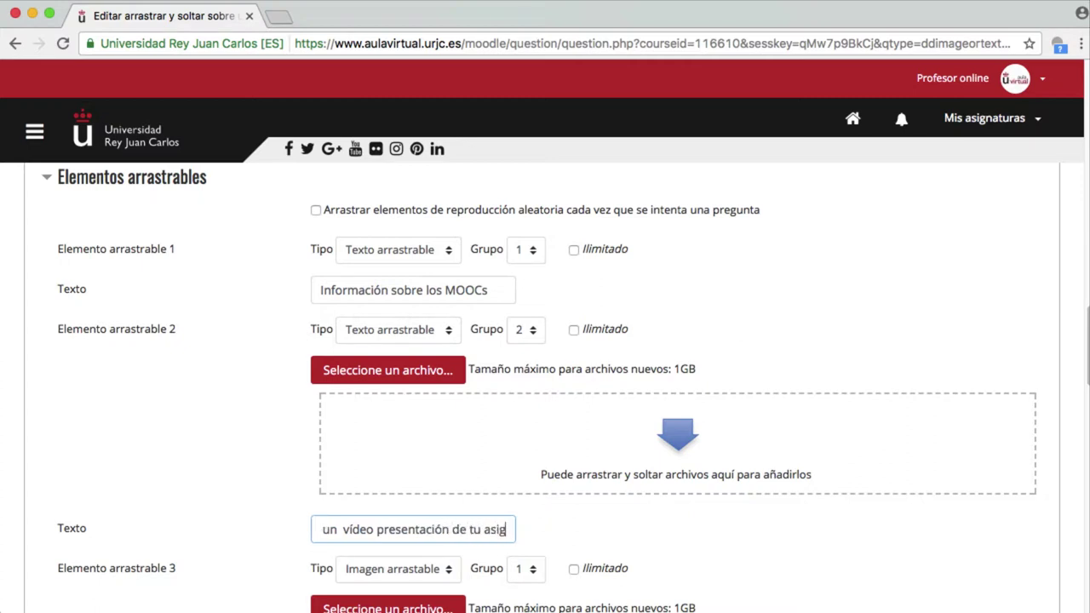
{"action": "type", "text": "natura"}
In the drop zones, assign the marker Grados to zone 1 and the marker Formación to zone 2
{"action": "scroll", "coordinate": [1087, 350], "scroll_direction": "down", "scroll_amount": 5}
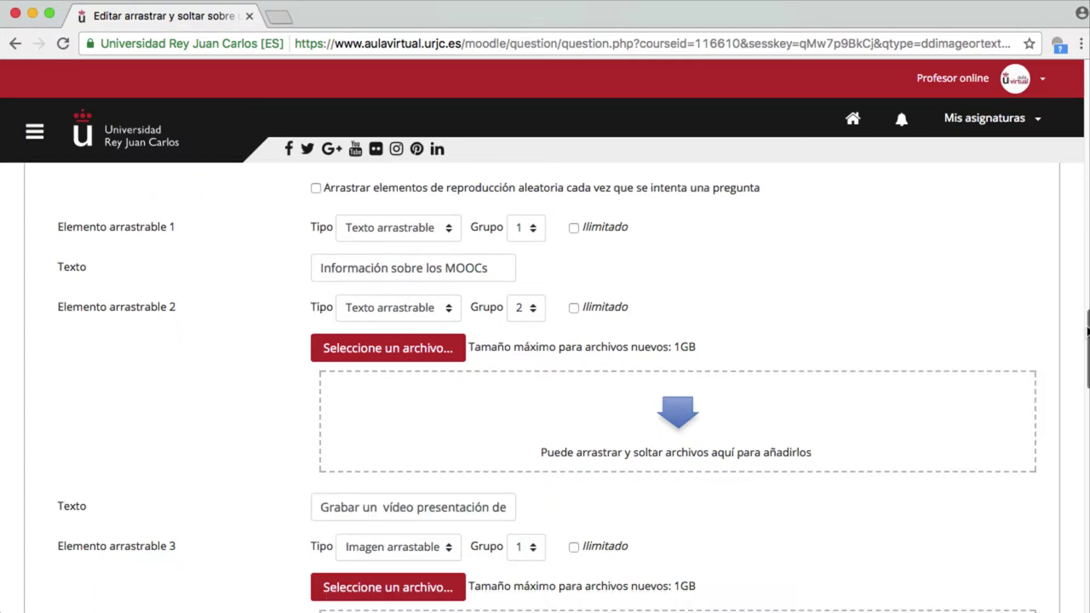
{"action": "left_click_drag", "start_coordinate": [1086, 349], "coordinate": [1079, 540]}
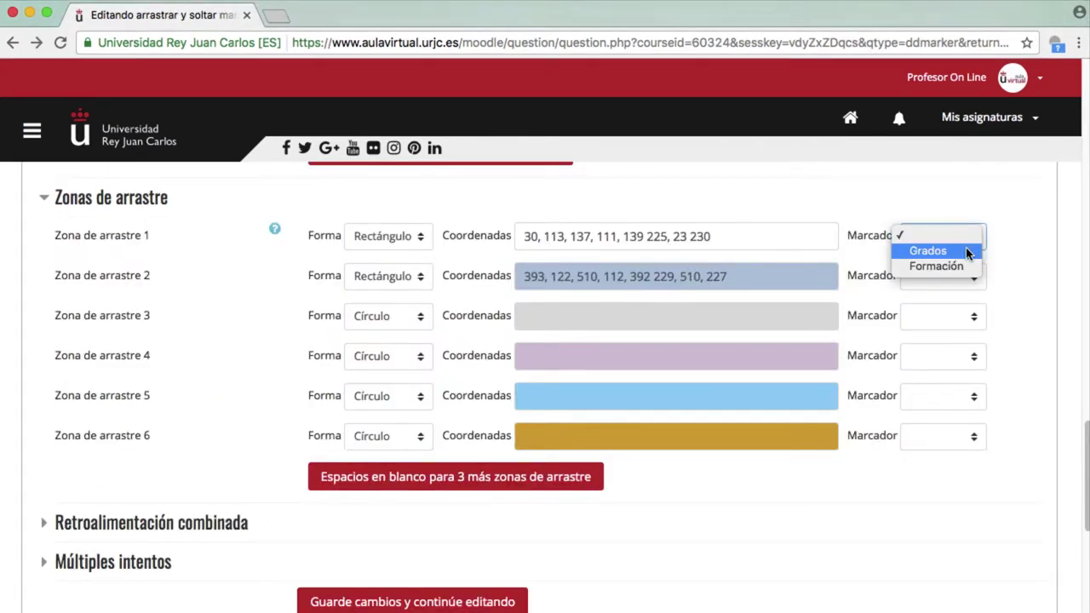
{"action": "left_click", "coordinate": [966, 251]}
{"action": "left_click", "coordinate": [954, 276]}
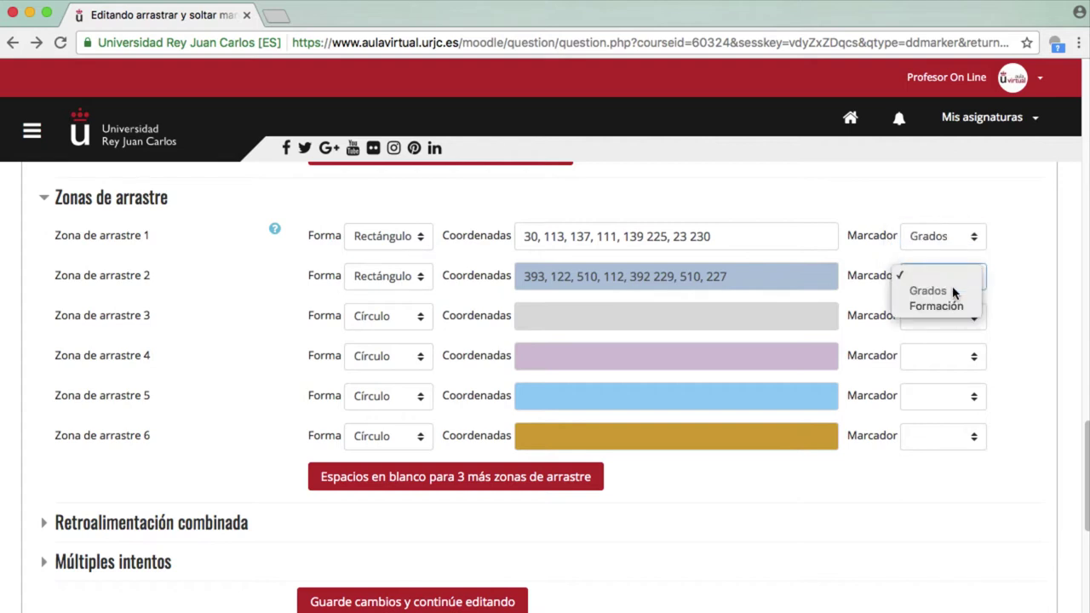
{"action": "left_click", "coordinate": [954, 308]}
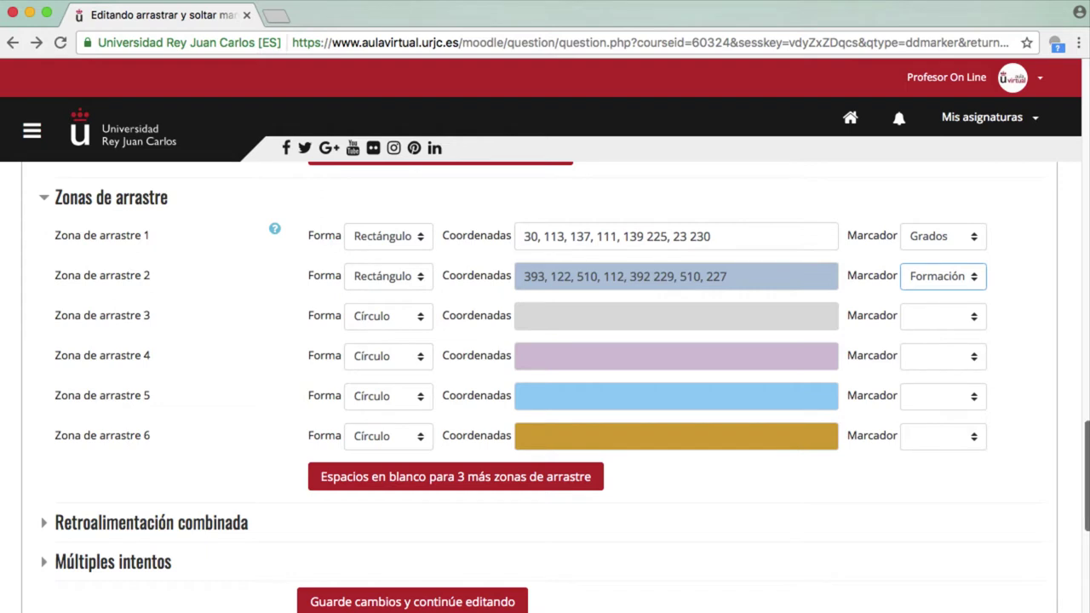
{"action": "left_click_drag", "start_coordinate": [1085, 431], "coordinate": [1086, 504]}
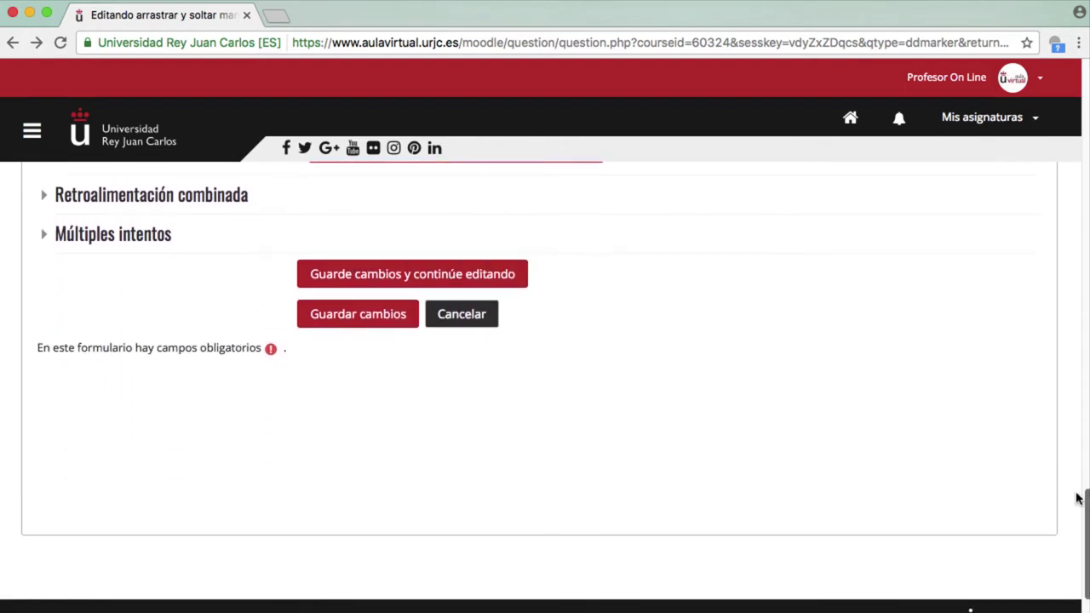
Examine the combined feedback texts for correct, partially correct and incorrect answers under Retroalimentación combinada
{"action": "left_click", "coordinate": [221, 197]}
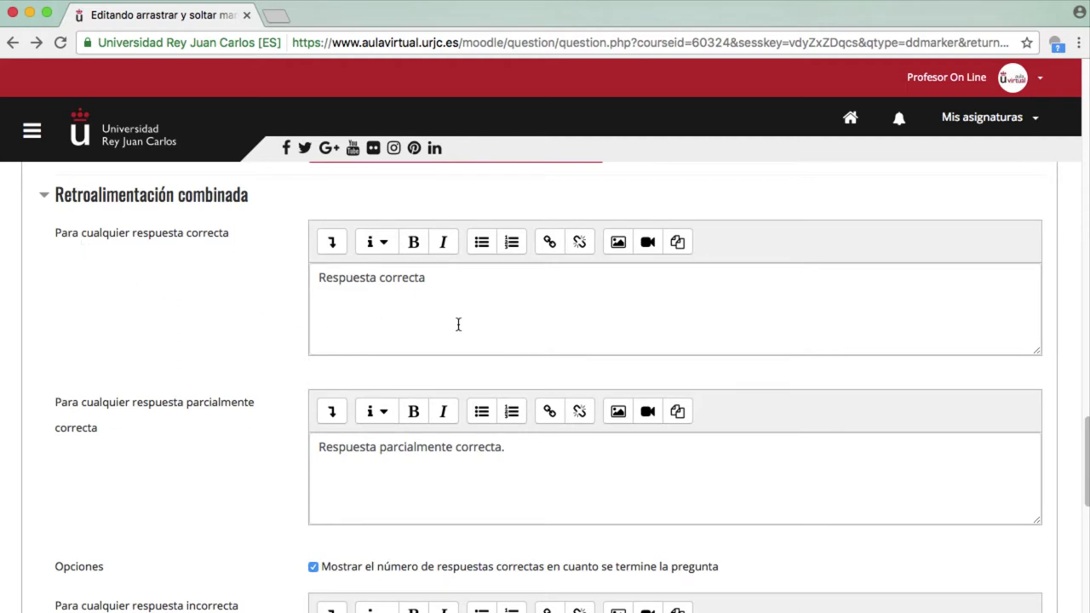
{"action": "left_click_drag", "start_coordinate": [443, 279], "coordinate": [304, 280]}
{"action": "left_click", "coordinate": [287, 283]}
{"action": "left_click_drag", "start_coordinate": [504, 447], "coordinate": [267, 451]}
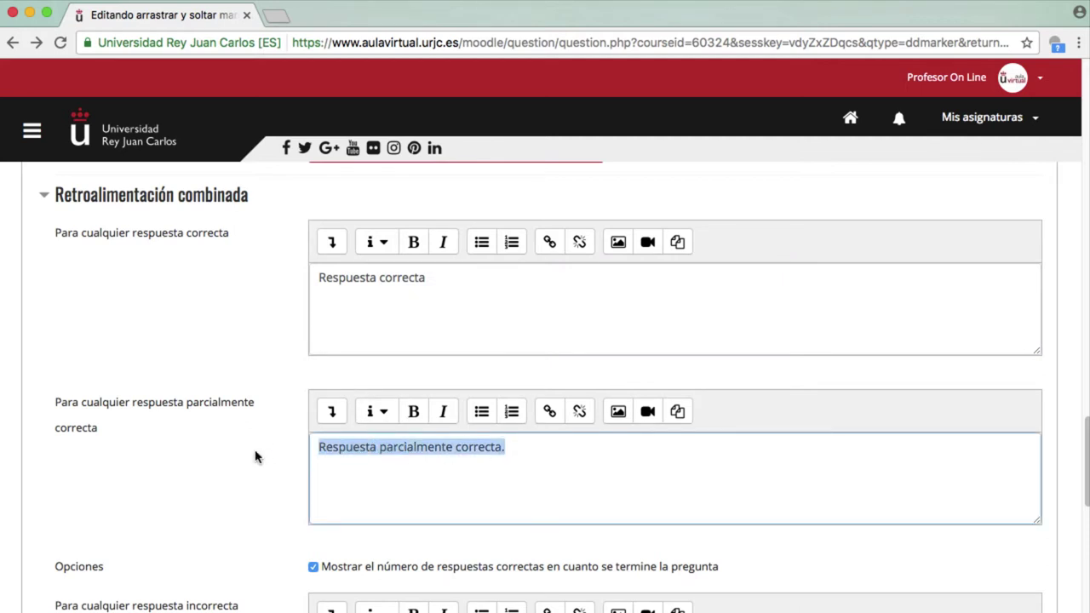
{"action": "left_click", "coordinate": [256, 452]}
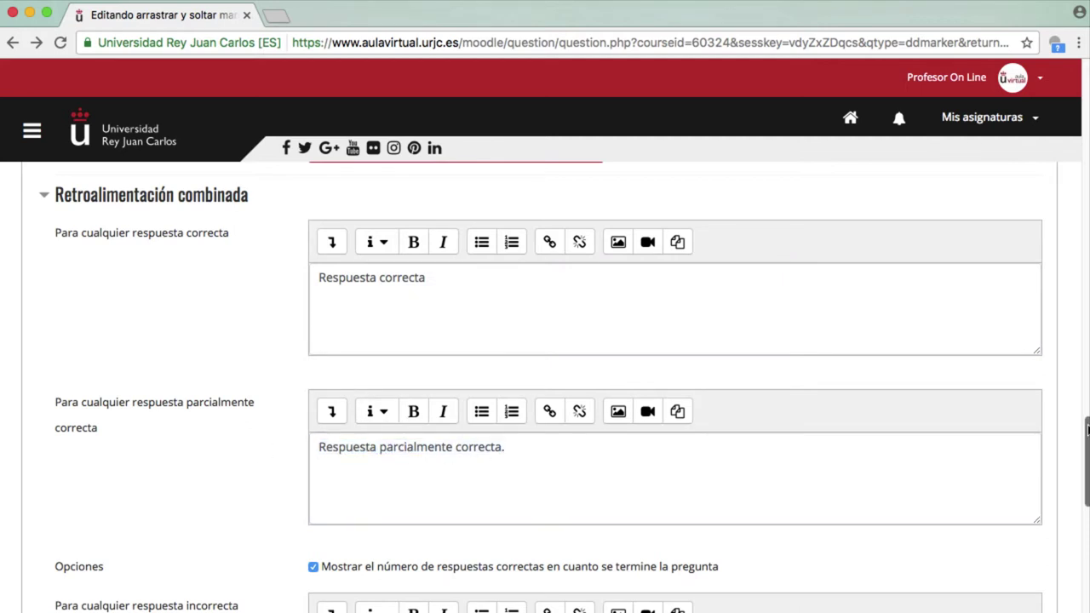
{"action": "left_click_drag", "start_coordinate": [1087, 428], "coordinate": [1087, 509]}
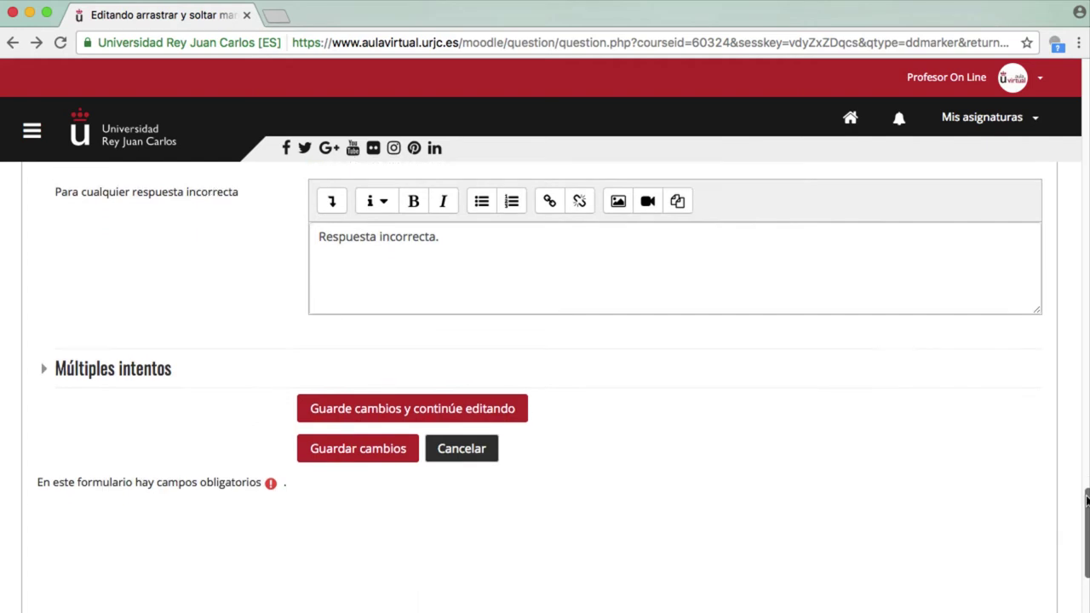
{"action": "left_click_drag", "start_coordinate": [471, 239], "coordinate": [275, 261]}
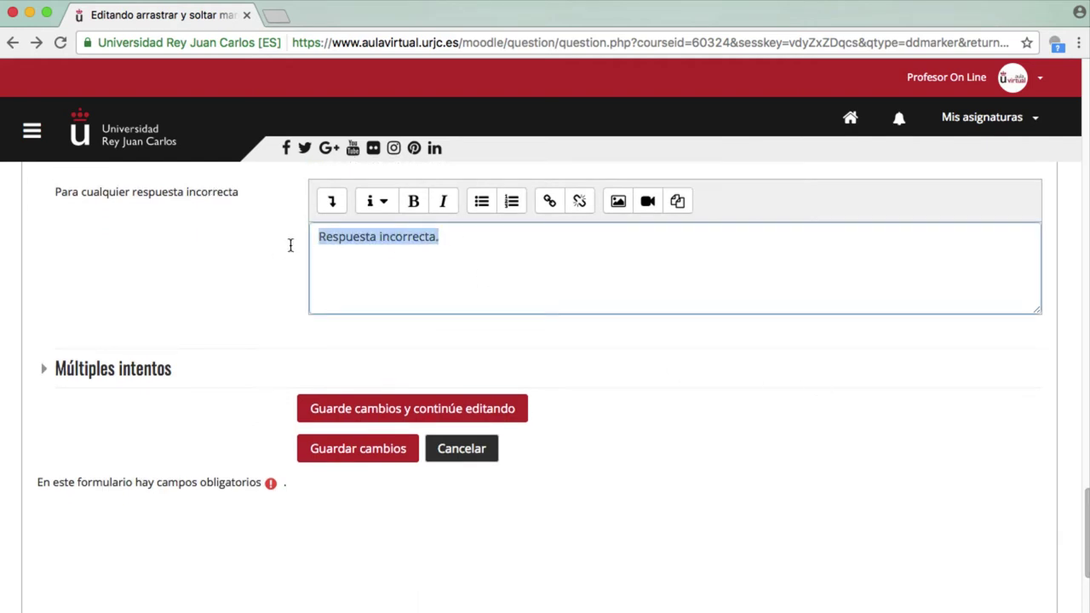
{"action": "left_click", "coordinate": [821, 524]}
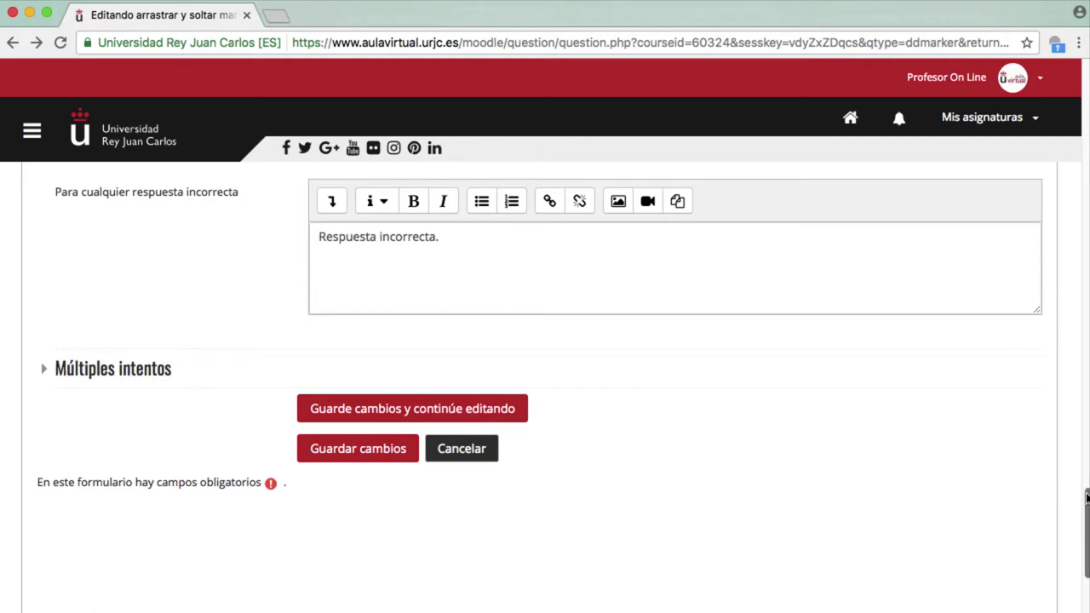
Review the penalty and hint settings under Múltiples intentos and save the question
{"action": "left_click_drag", "start_coordinate": [1088, 509], "coordinate": [1088, 528]}
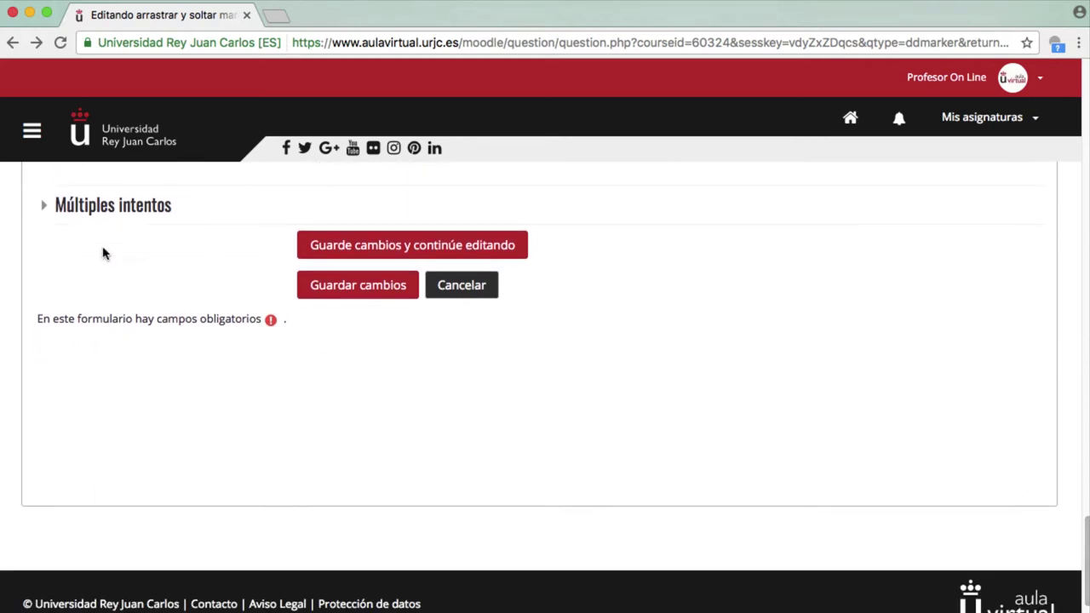
{"action": "left_click", "coordinate": [106, 209]}
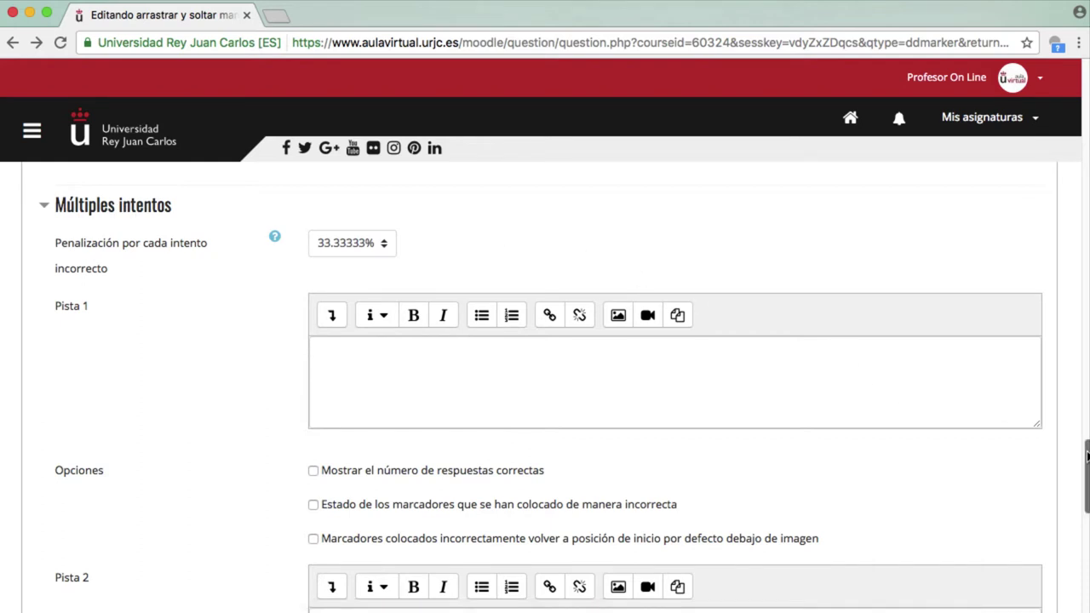
{"action": "left_click_drag", "start_coordinate": [1088, 457], "coordinate": [1088, 462]}
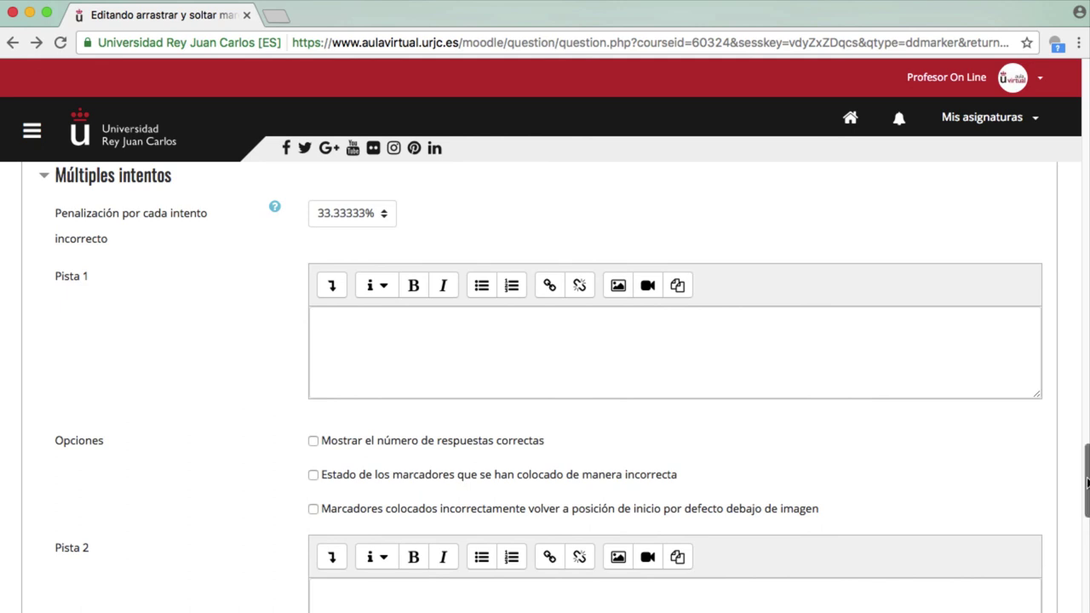
{"action": "left_click_drag", "start_coordinate": [1087, 483], "coordinate": [1082, 558]}
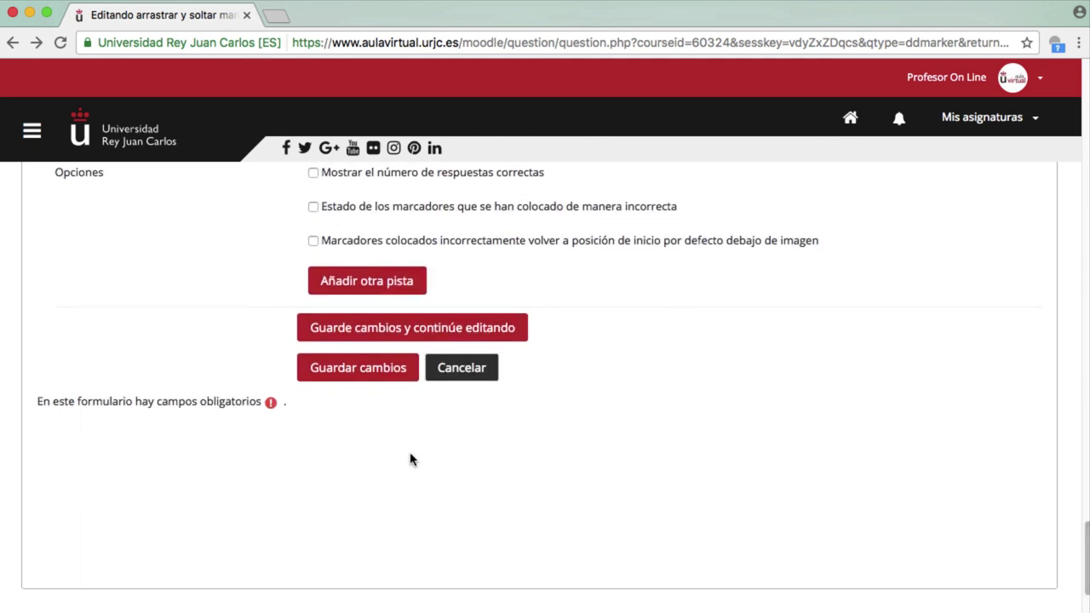
{"action": "left_click", "coordinate": [361, 373]}
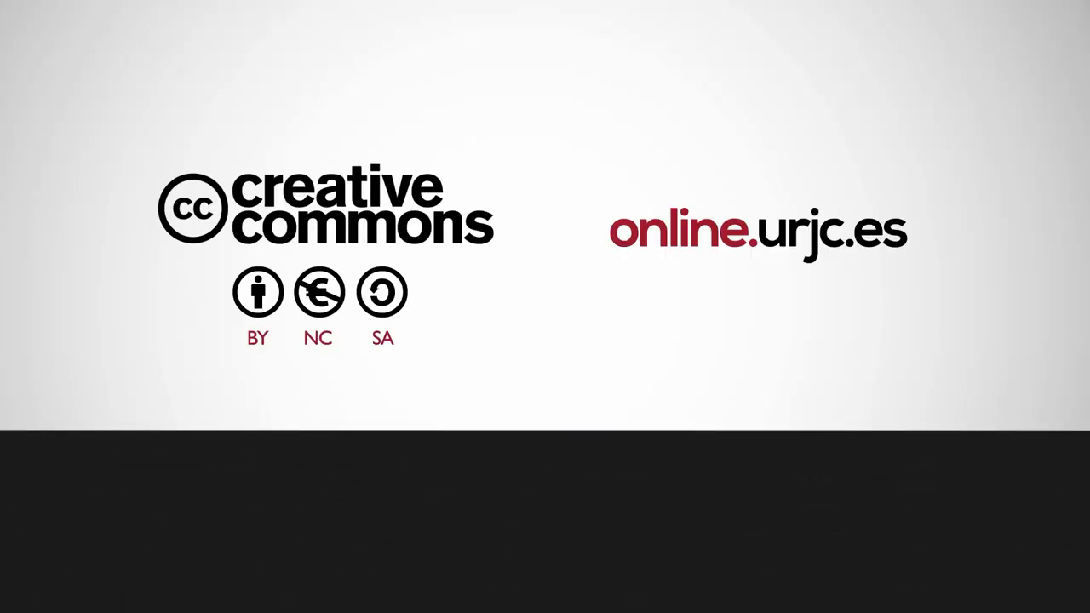